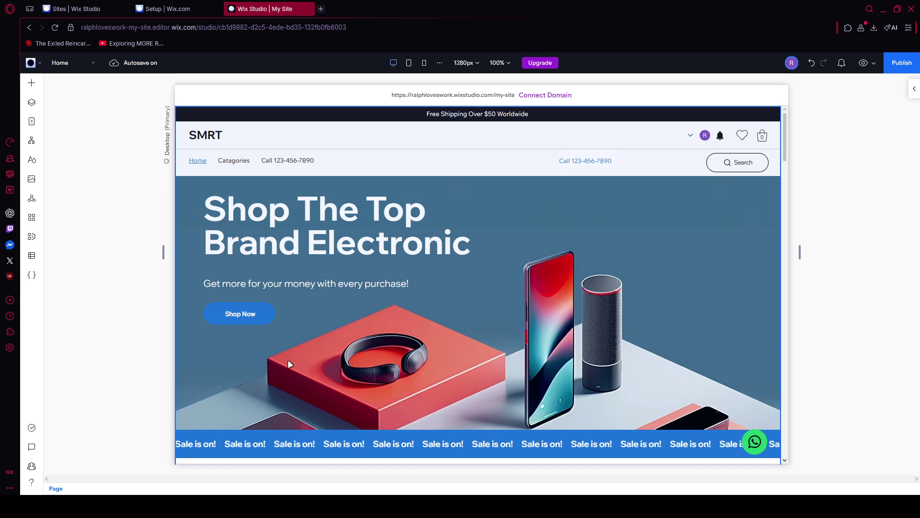
Step: Add a blank section between the "Sale is on!" banner and the New Products section
{"action": "scroll", "coordinate": [336, 357], "scroll_direction": "down", "scroll_amount": 2}
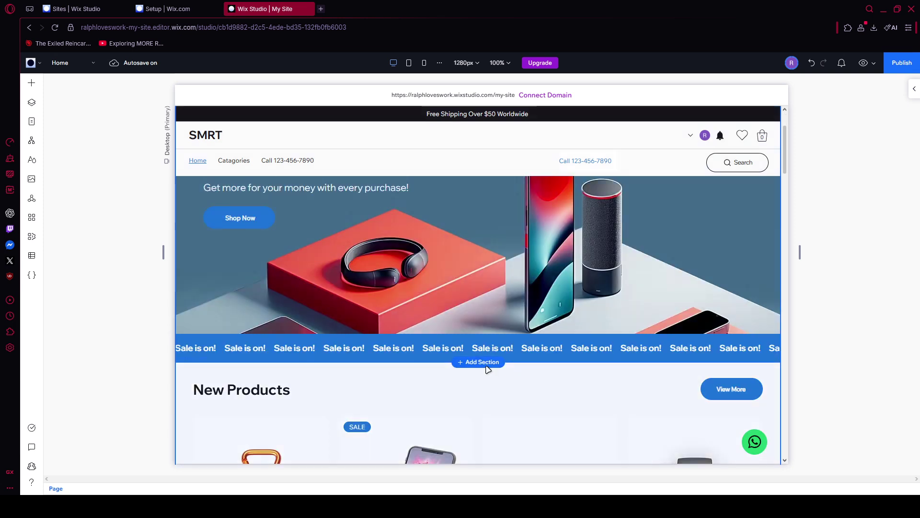
{"action": "left_click", "coordinate": [486, 364]}
{"action": "left_click", "coordinate": [432, 362]}
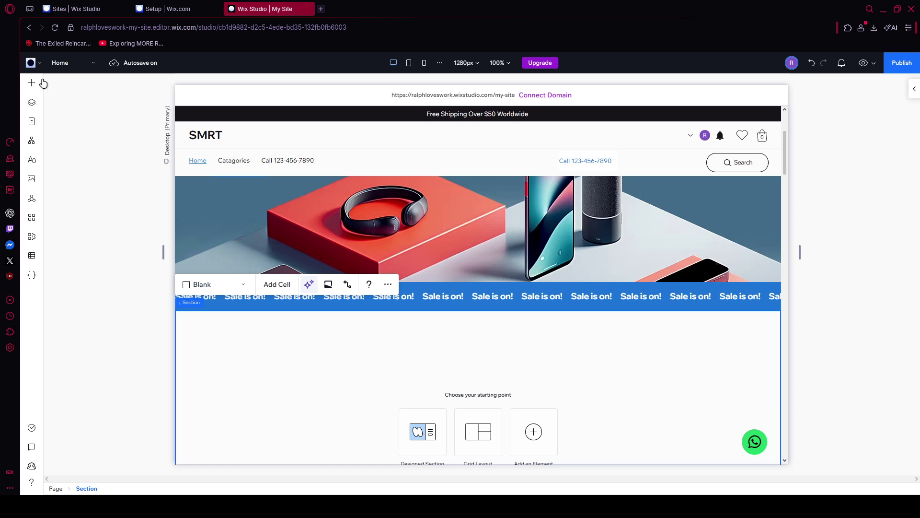
Step: Find the hover containers among the elements and place the orange "Explore Our Upcoming Projects" container in the new section
{"action": "left_click", "coordinate": [36, 84]}
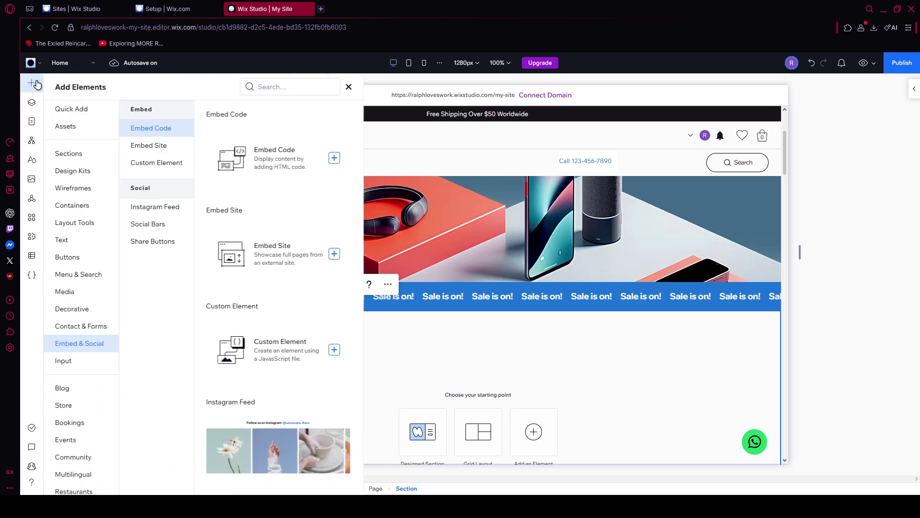
{"action": "left_click", "coordinate": [309, 91]}
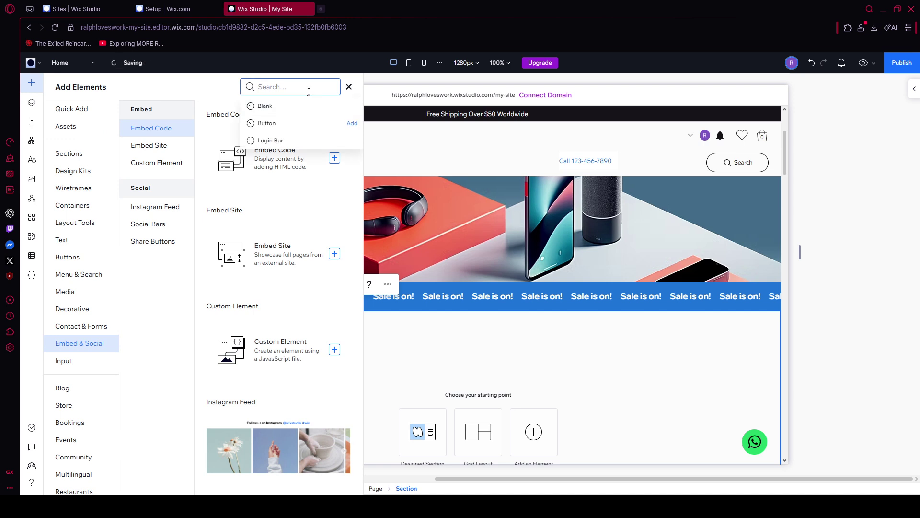
{"action": "type", "text": "hover"}
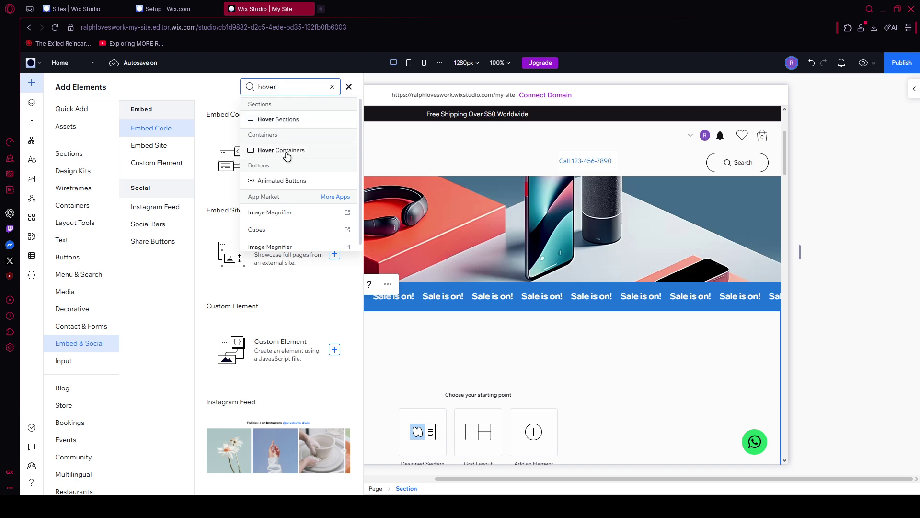
{"action": "left_click", "coordinate": [283, 150]}
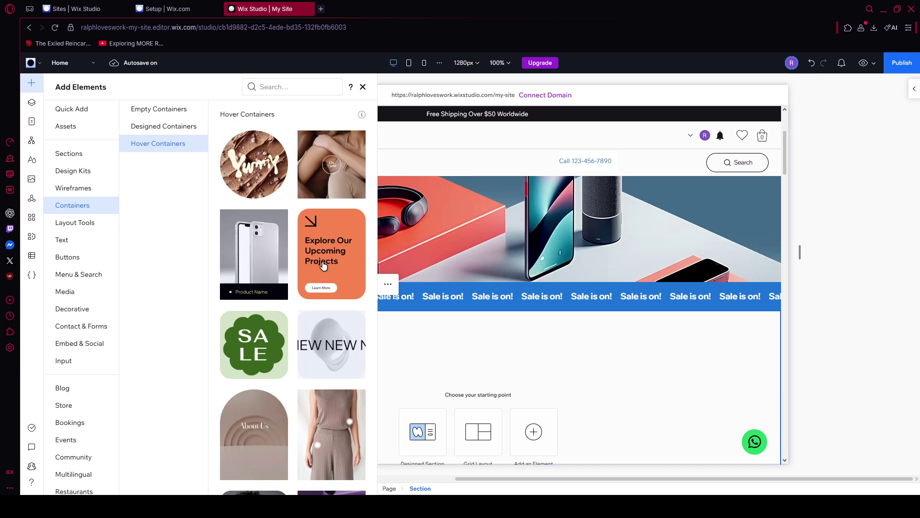
{"action": "scroll", "coordinate": [337, 250], "scroll_direction": "down", "scroll_amount": 1}
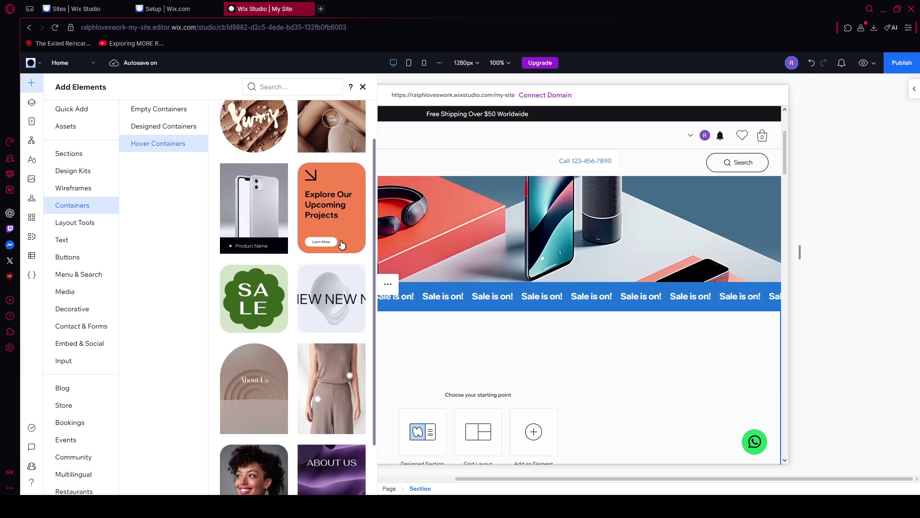
{"action": "left_click_drag", "start_coordinate": [338, 216], "coordinate": [382, 276]}
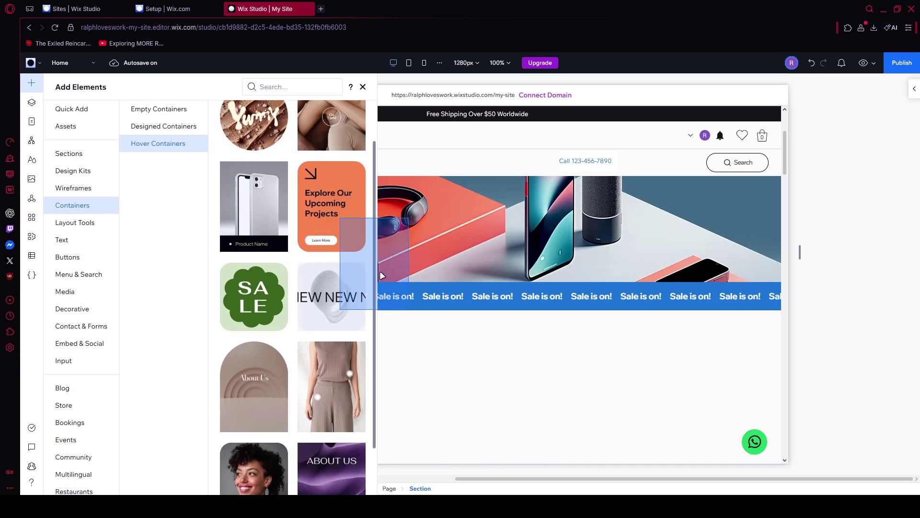
{"action": "left_click_drag", "start_coordinate": [489, 400], "coordinate": [501, 376]}
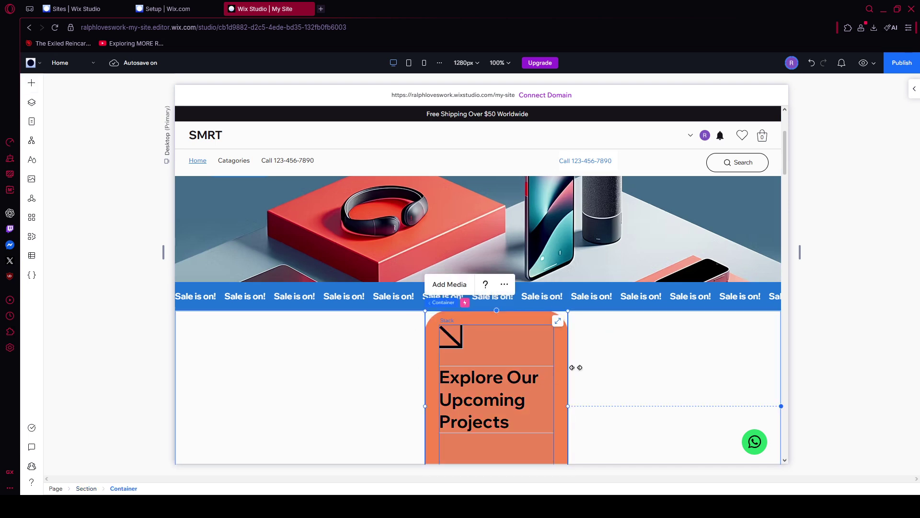
Step: Select the whole orange container and open its Animations and Effects settings
{"action": "scroll", "coordinate": [669, 360], "scroll_direction": "down", "scroll_amount": 1}
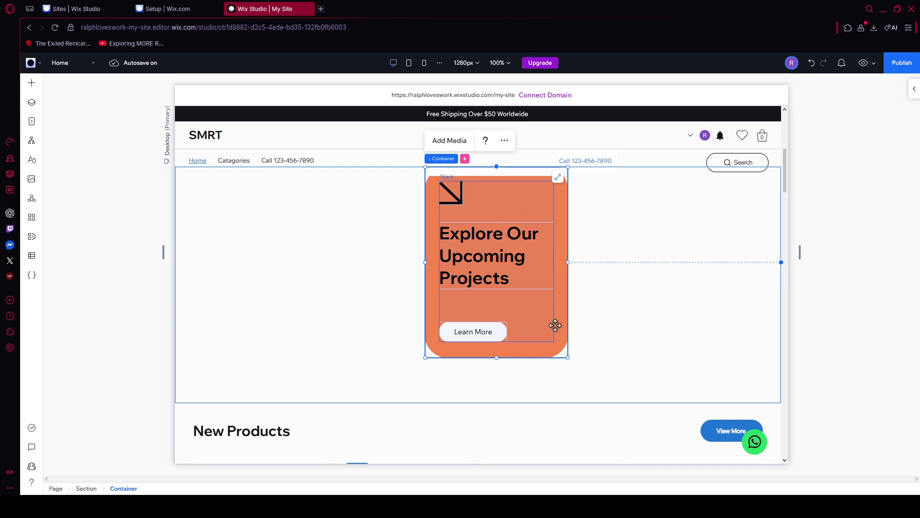
{"action": "left_click_drag", "start_coordinate": [555, 325], "coordinate": [559, 321]}
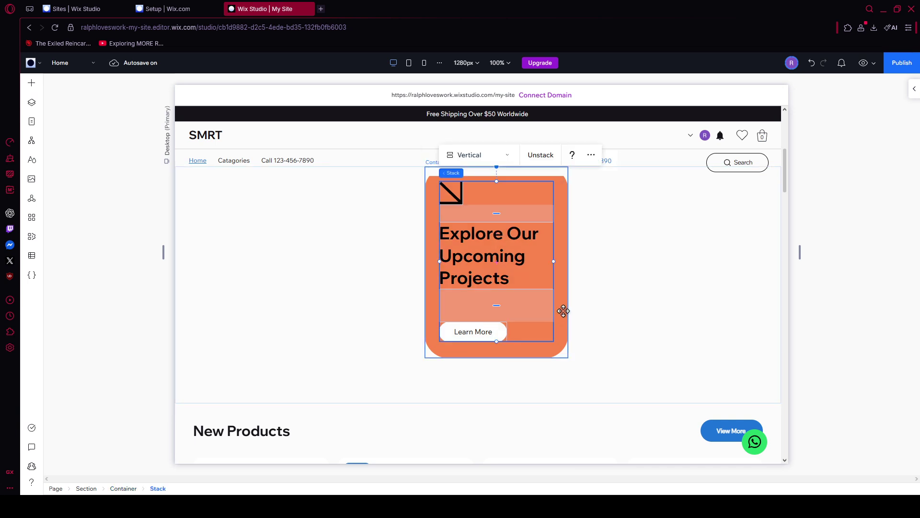
{"action": "left_click", "coordinate": [564, 311]}
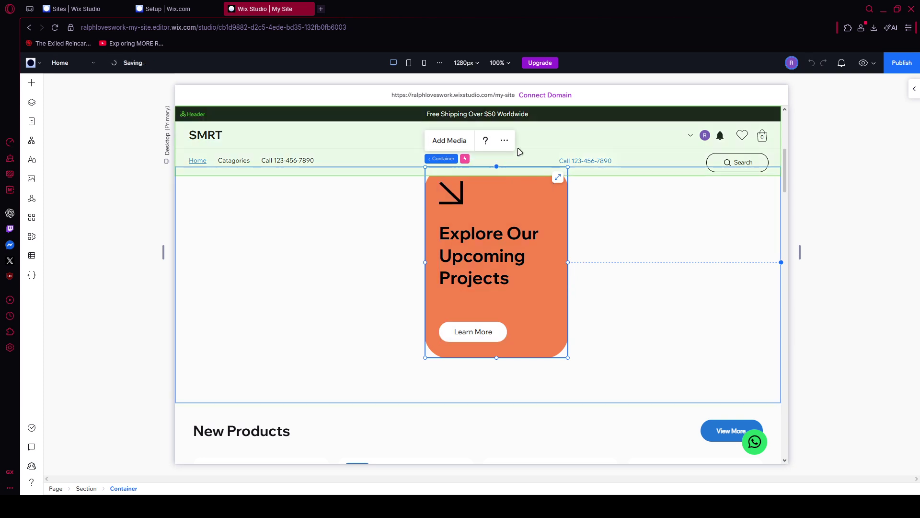
{"action": "left_click", "coordinate": [914, 89]}
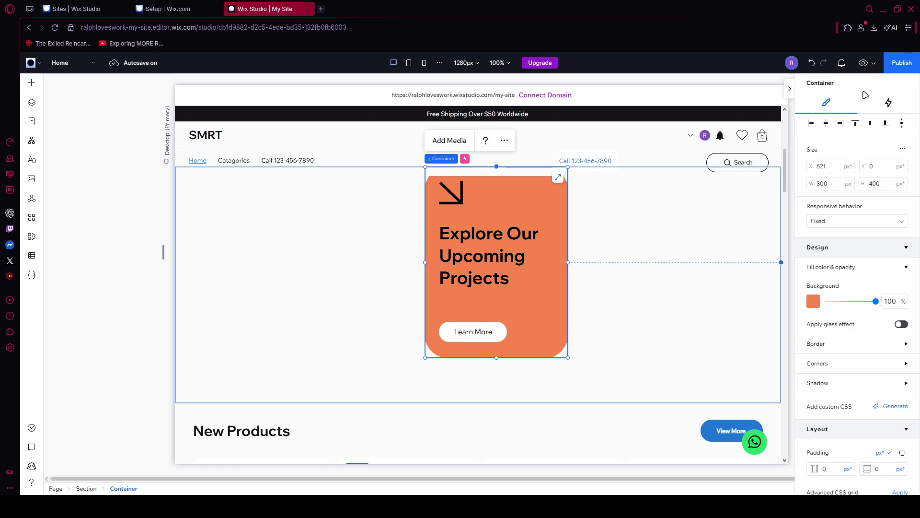
{"action": "left_click", "coordinate": [888, 102]}
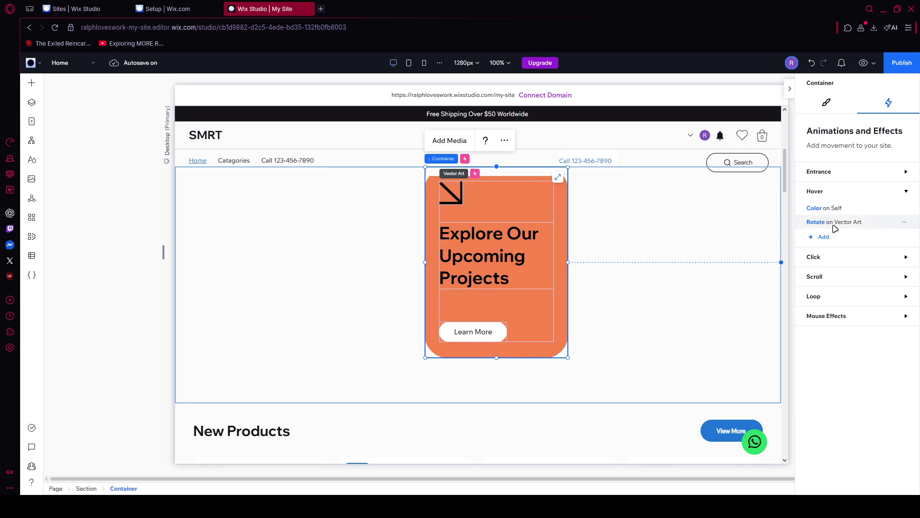
Step: Examine the setup options for adding another hover animation to the container, then return to its animation list
{"action": "left_click", "coordinate": [823, 237]}
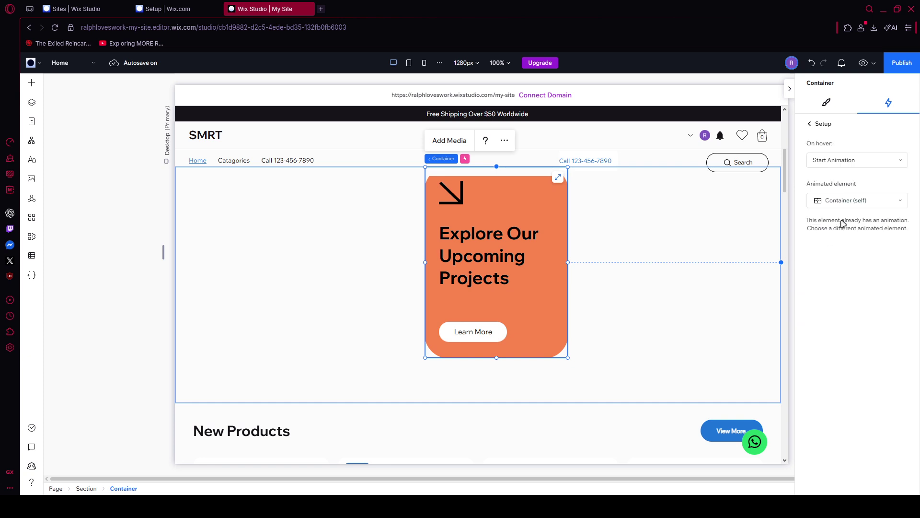
{"action": "left_click", "coordinate": [844, 162]}
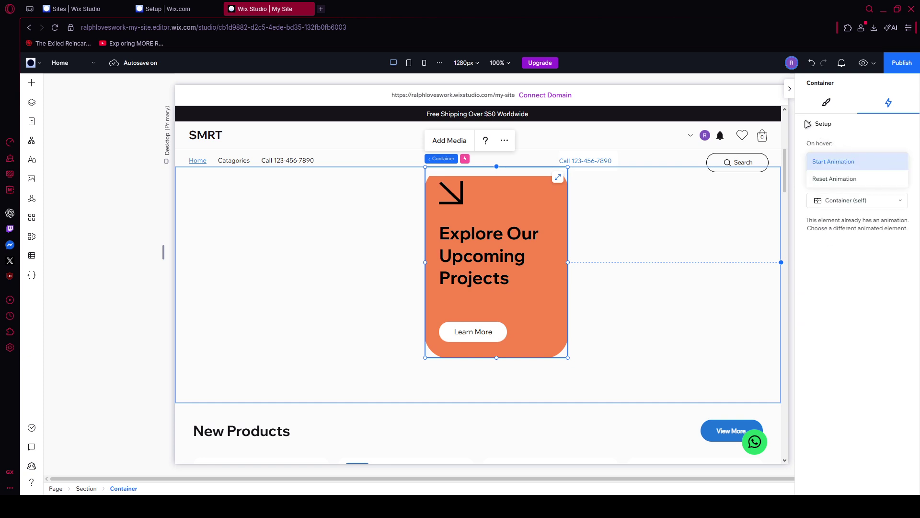
{"action": "left_click", "coordinate": [809, 125]}
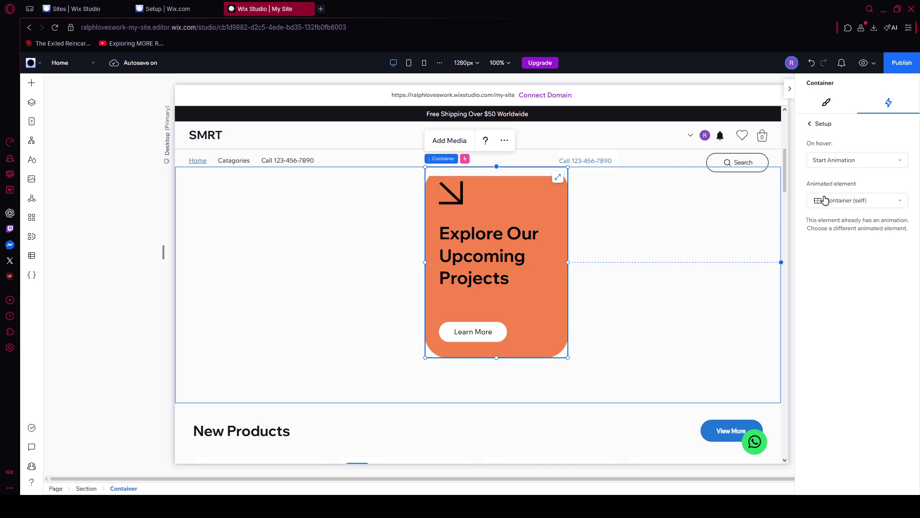
{"action": "left_click", "coordinate": [810, 126]}
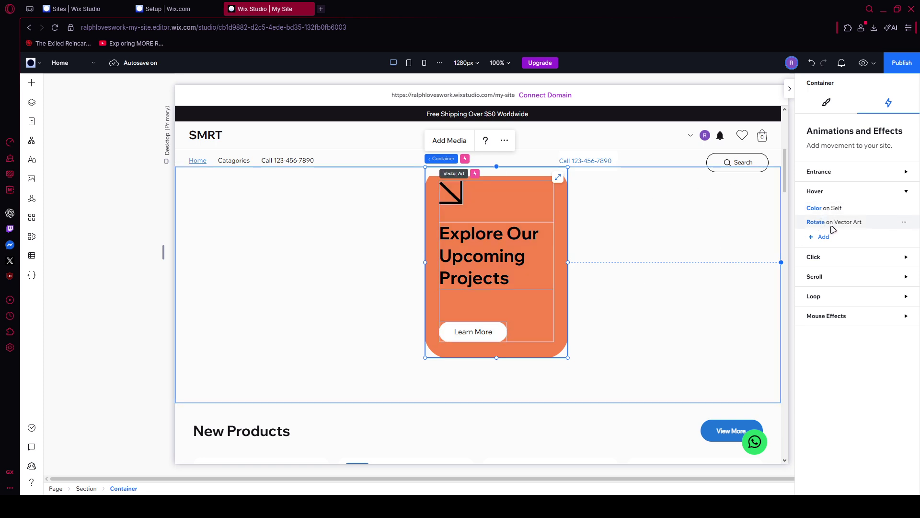
Step: Examine the animation presets available for the vector art's Rotate hover effect, then close the settings
{"action": "left_click", "coordinate": [906, 224]}
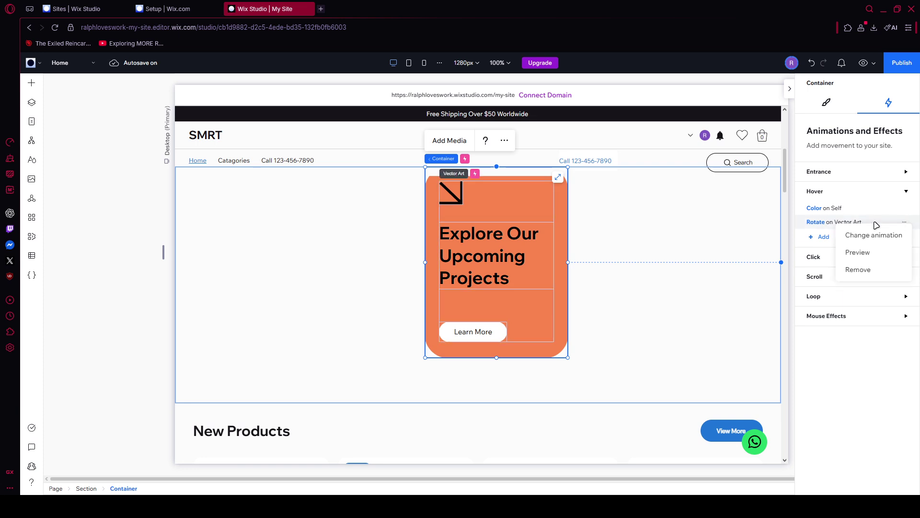
{"action": "left_click", "coordinate": [857, 239]}
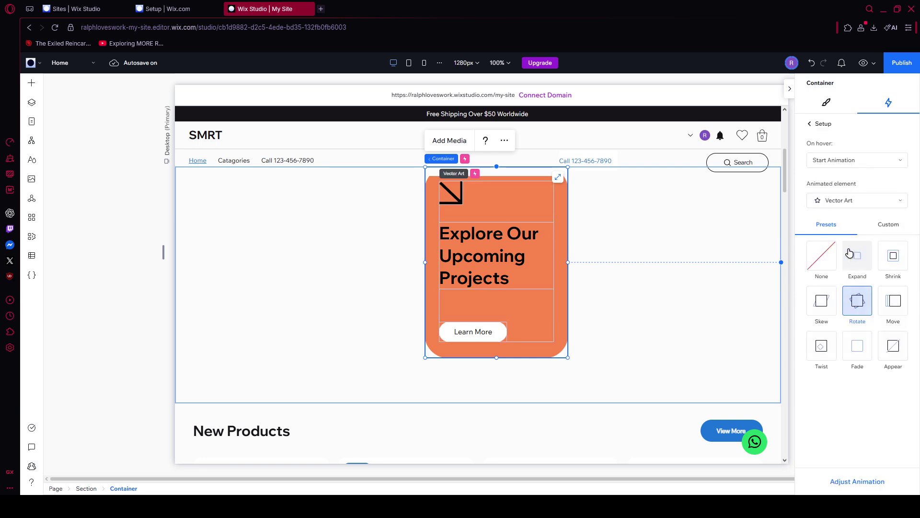
{"action": "left_click", "coordinate": [667, 269]}
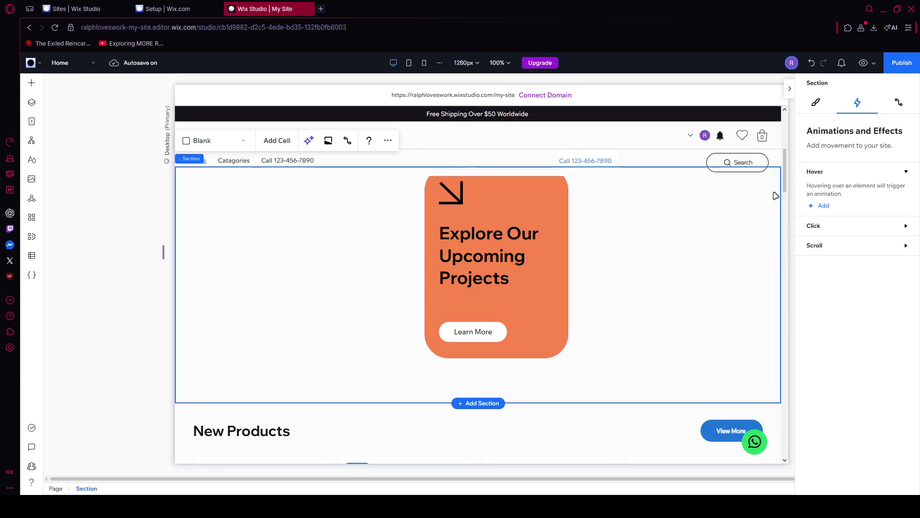
{"action": "left_click", "coordinate": [790, 95]}
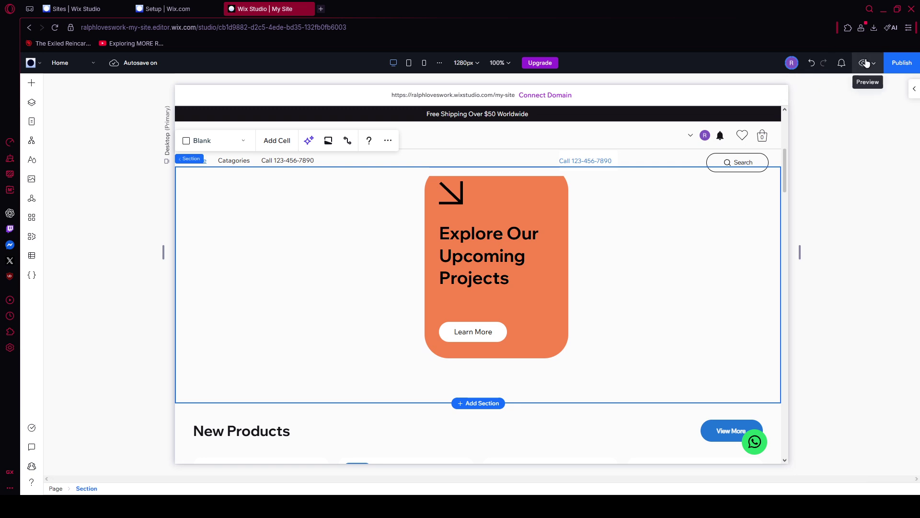
Step: Preview the home page and view the orange hover container between the banner and New Products
{"action": "left_click", "coordinate": [864, 63]}
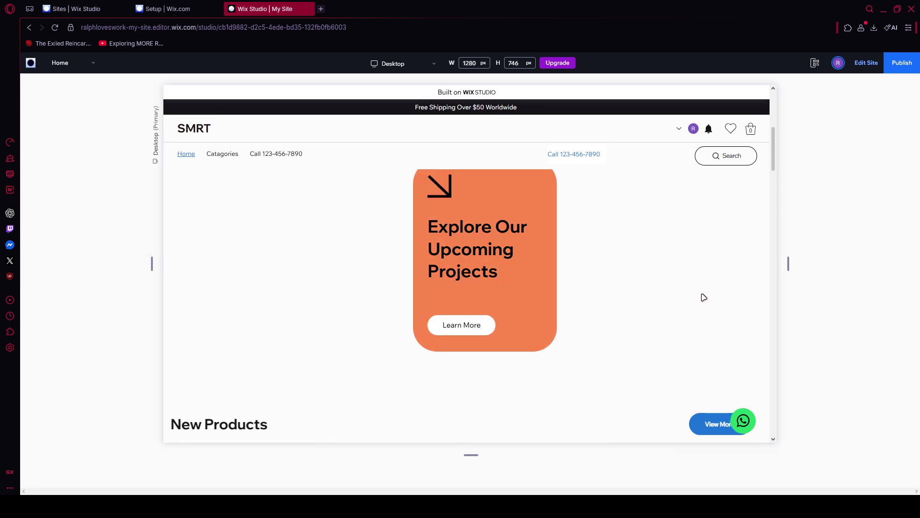
{"action": "scroll", "coordinate": [709, 303], "scroll_direction": "down", "scroll_amount": 2}
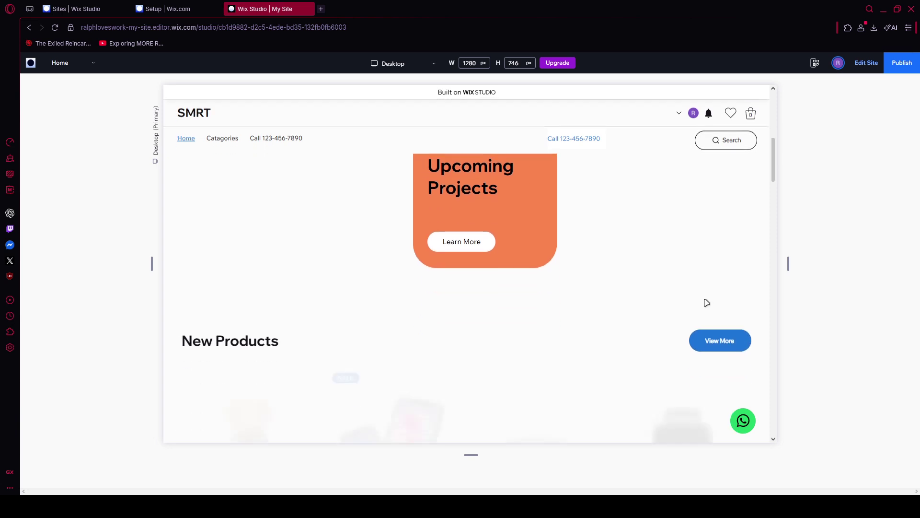
{"action": "scroll", "coordinate": [711, 304], "scroll_direction": "up", "scroll_amount": 3}
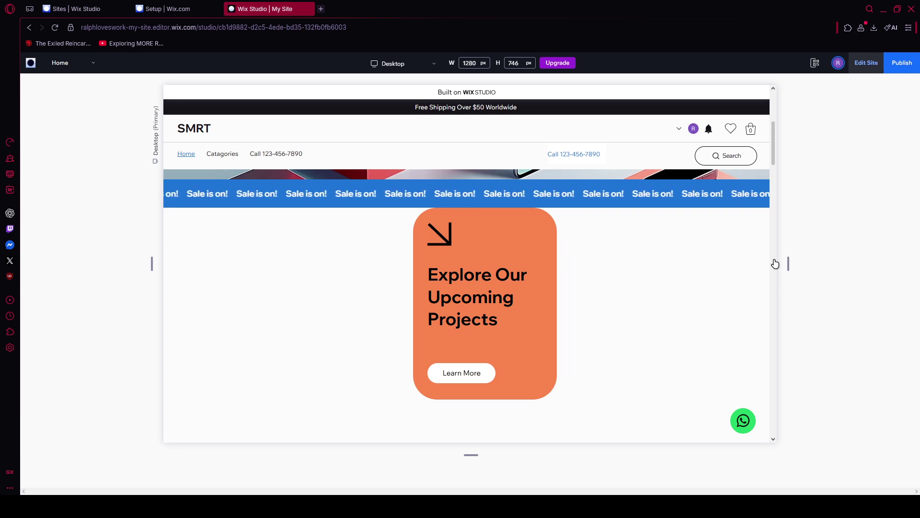
Step: Return to editing and inspect the hover animation on the container's arrow vector art
{"action": "left_click", "coordinate": [454, 254]}
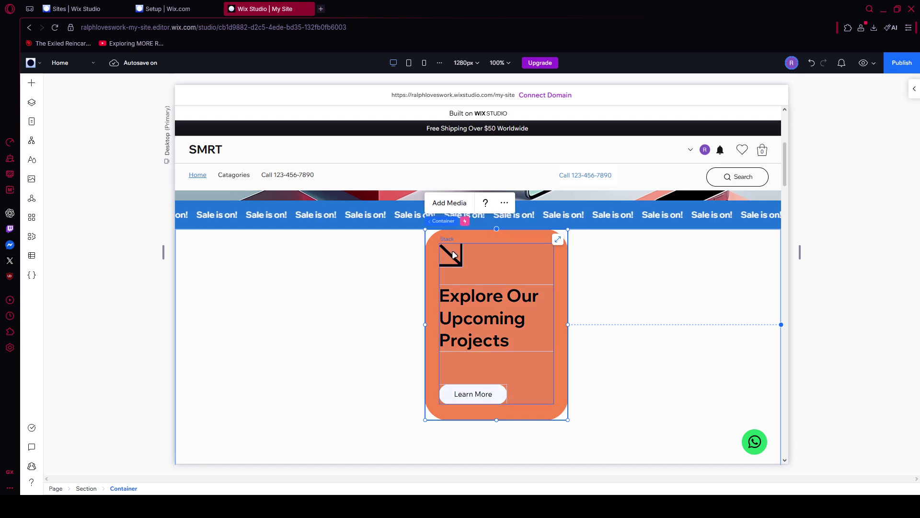
{"action": "left_click", "coordinate": [456, 257]}
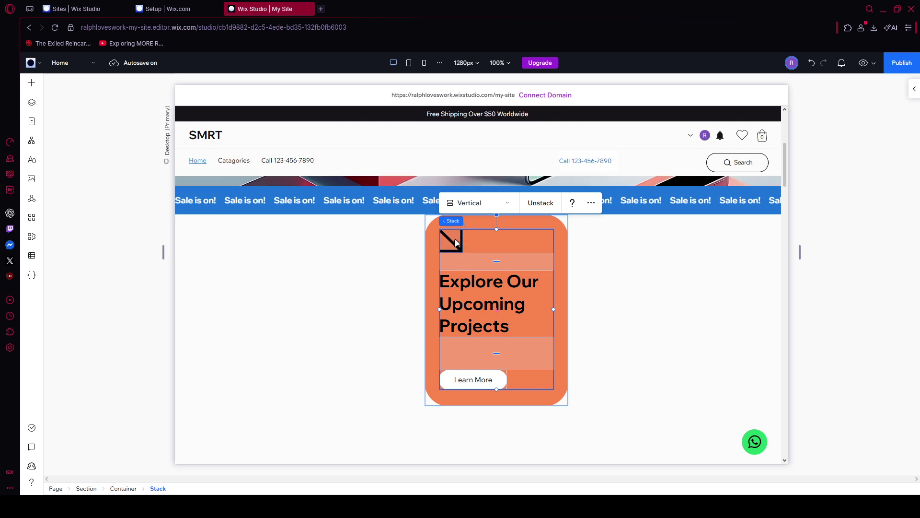
{"action": "left_click", "coordinate": [456, 248]}
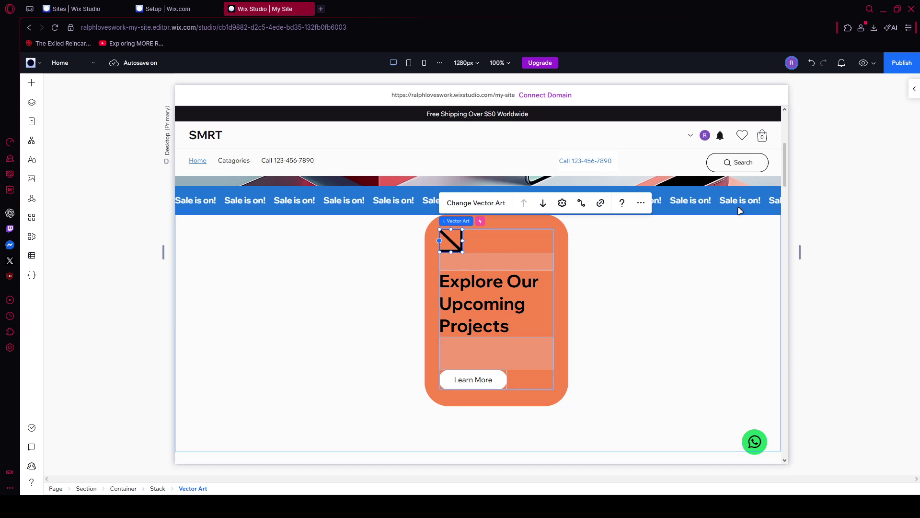
{"action": "left_click", "coordinate": [911, 90]}
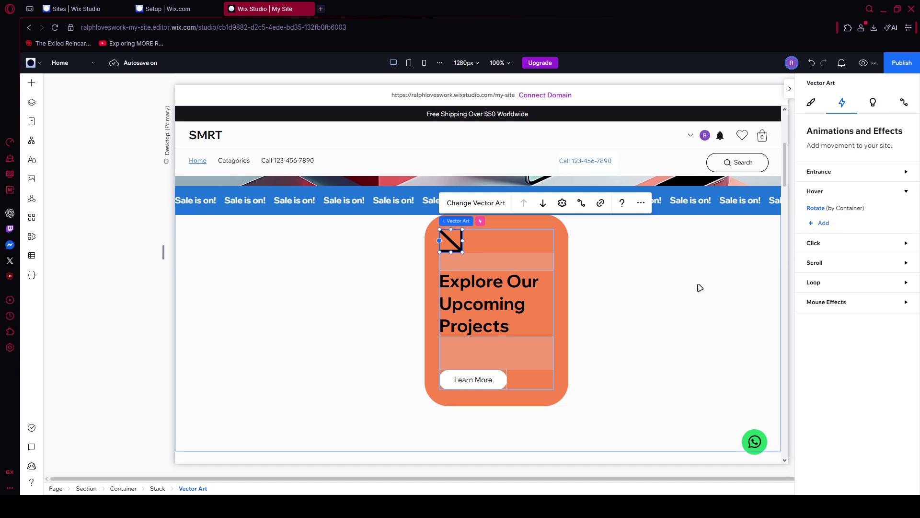
{"action": "left_click", "coordinate": [705, 288]}
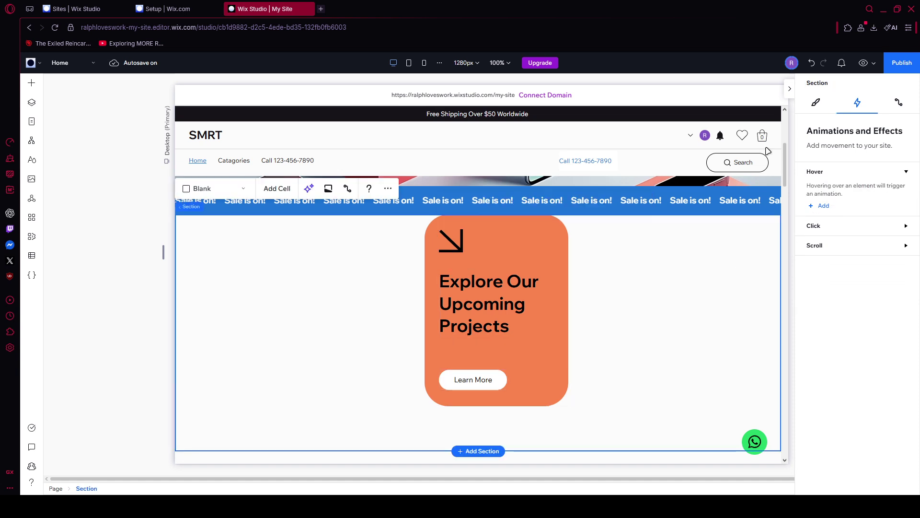
Step: Close the section's settings and preview the page again at the orange container
{"action": "left_click", "coordinate": [790, 89]}
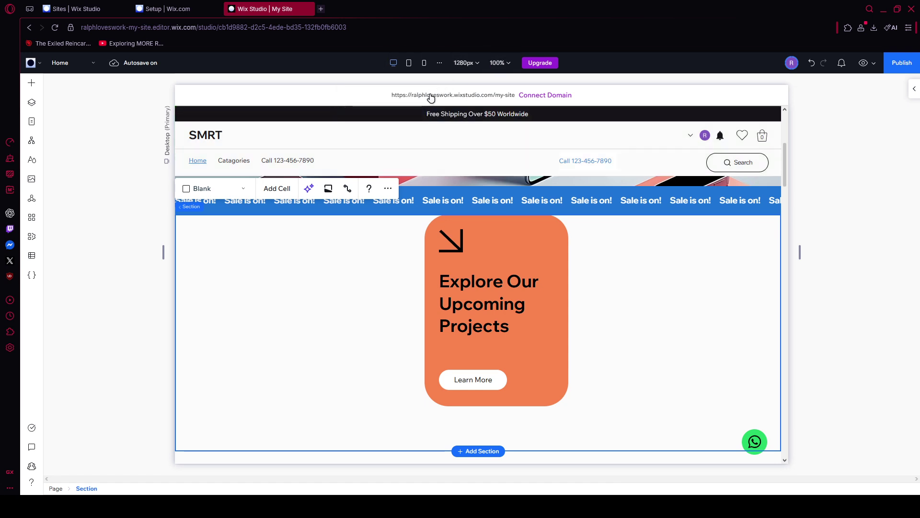
{"action": "left_click", "coordinate": [862, 64]}
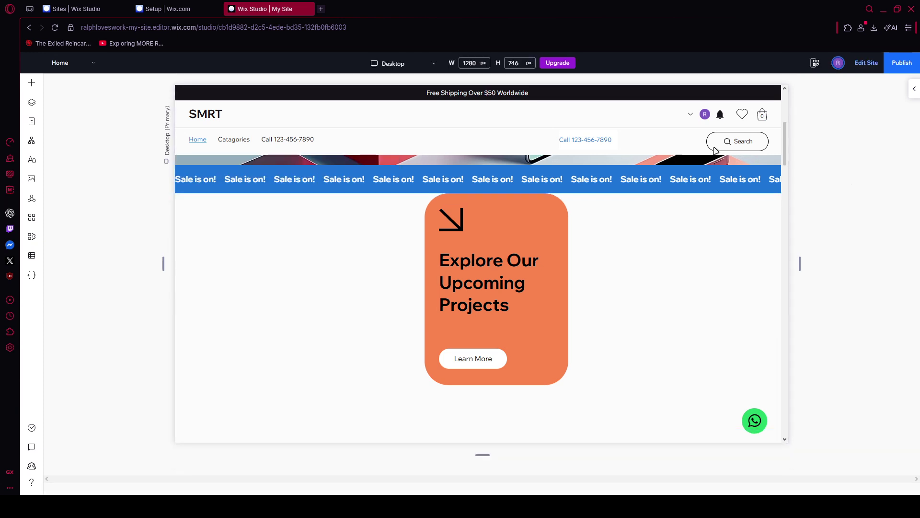